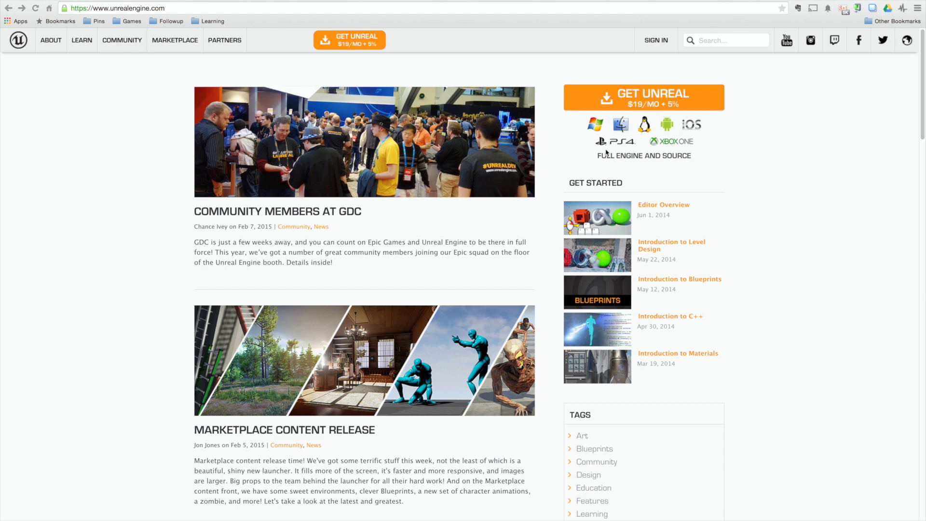
- Open the Get Unreal registration page and sign in with the existing account to reach the download dashboard
click(637, 95)
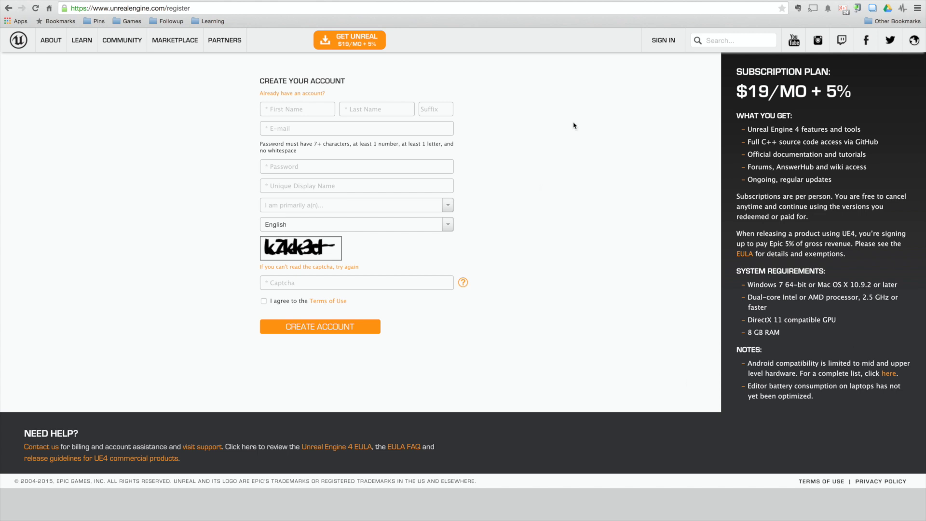
click(661, 49)
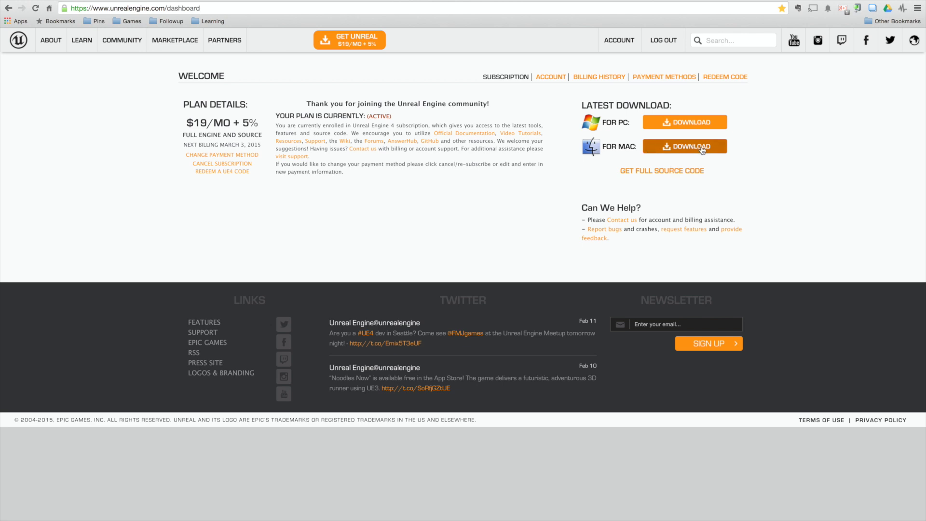
- Switch to Finder, open the EpicGamesLauncher-1.11.2-2427086.dmg disk image to view its installer window, and close that window
key(super+Tab)
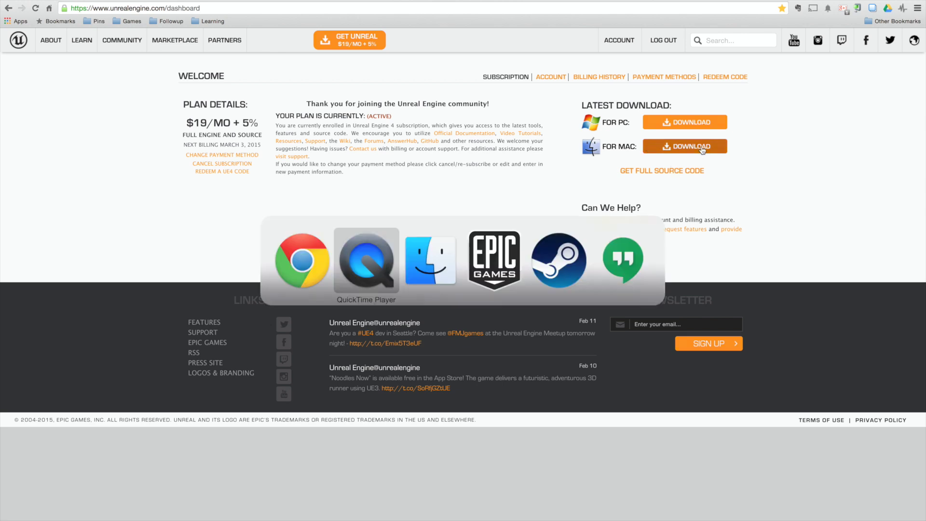
key(super+Tab)
key(super+Tab)
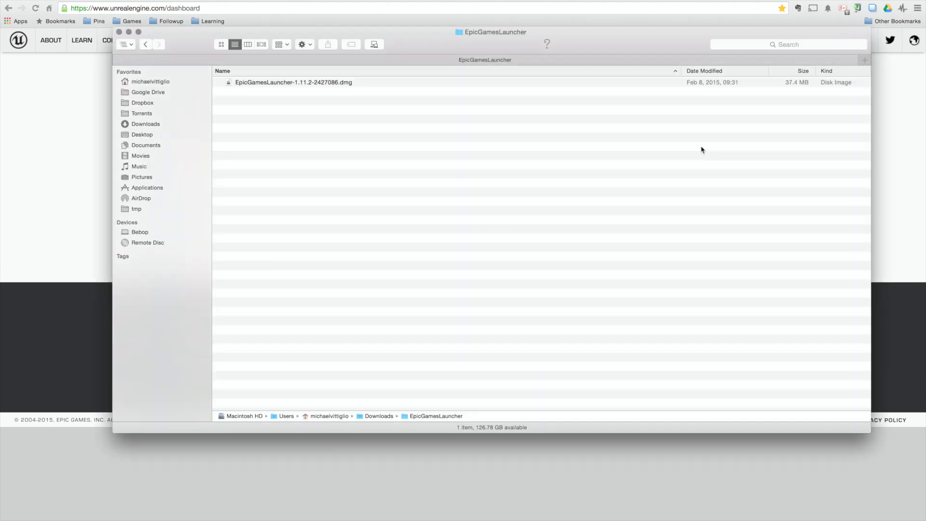
double_click(271, 83)
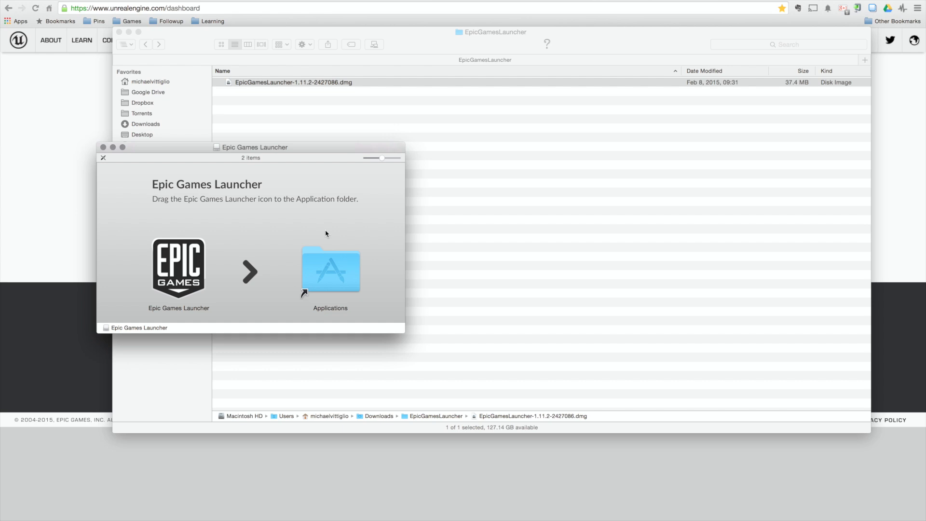
drag(229, 147, 511, 145)
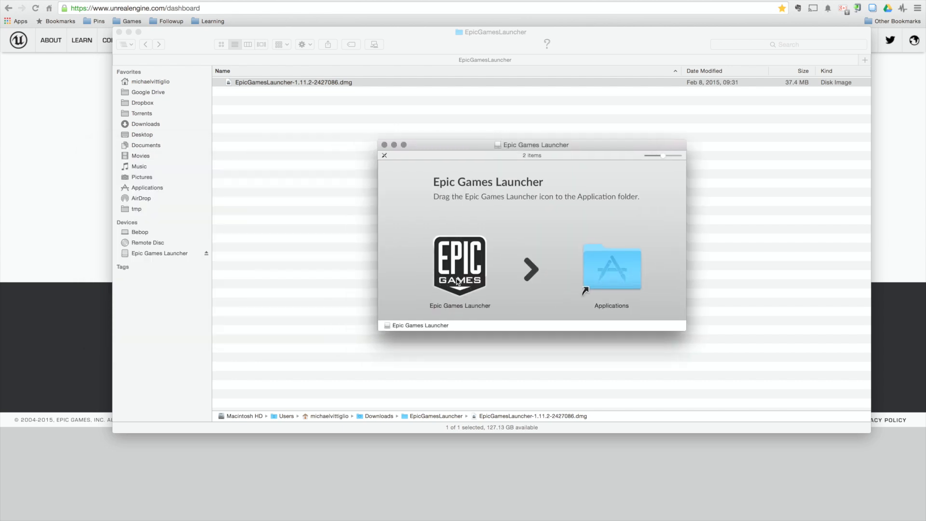
drag(458, 281, 414, 244)
click(385, 145)
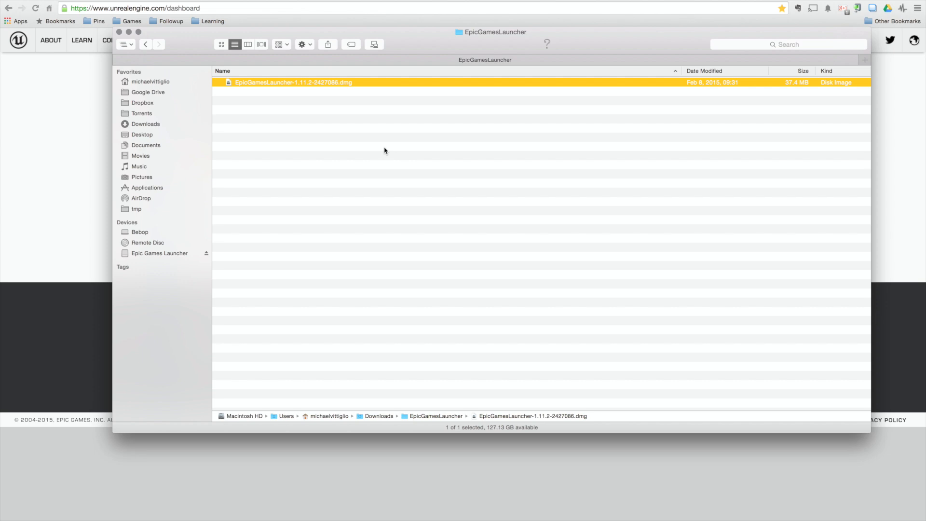
- Search the Mac with Spotlight for "epic" and dismiss the search
key(super+space)
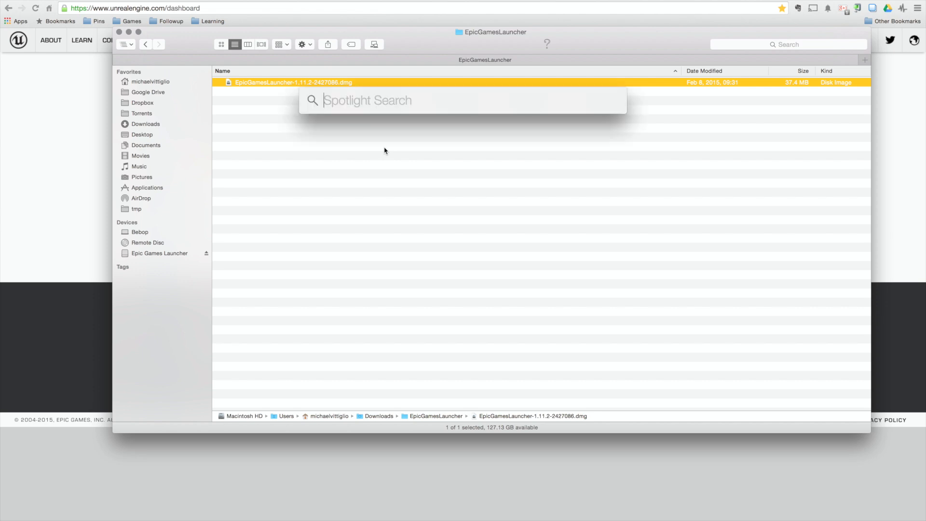
text(esp)
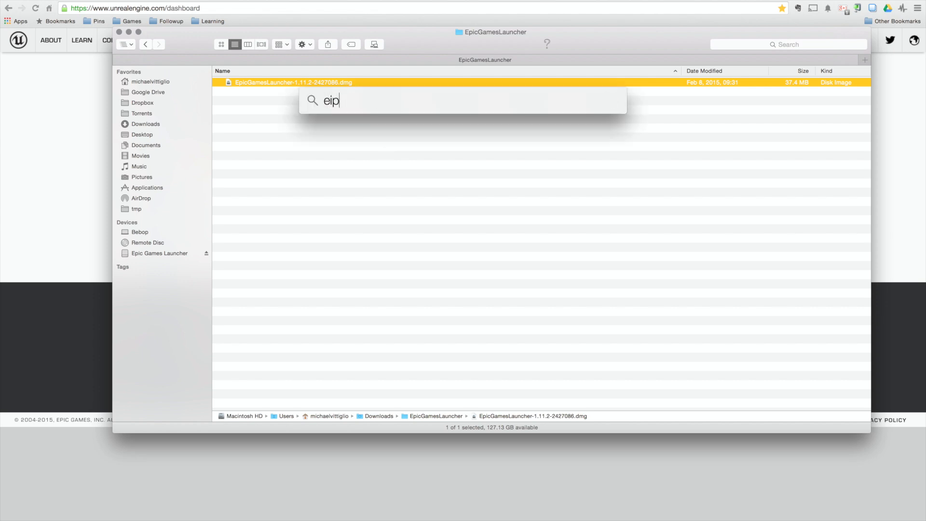
key(BackSpace)
key(BackSpace)
text(pic)
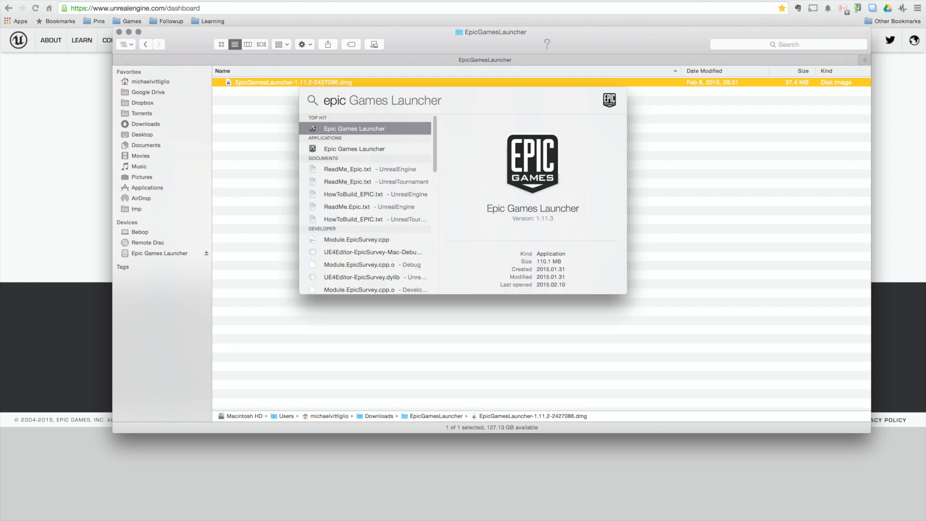
key(Escape)
key(Escape)
- Switch to the Epic Games Launcher and list the engine versions available to launch
key(super+Tab)
key(super+Tab)
key(super+Tab)
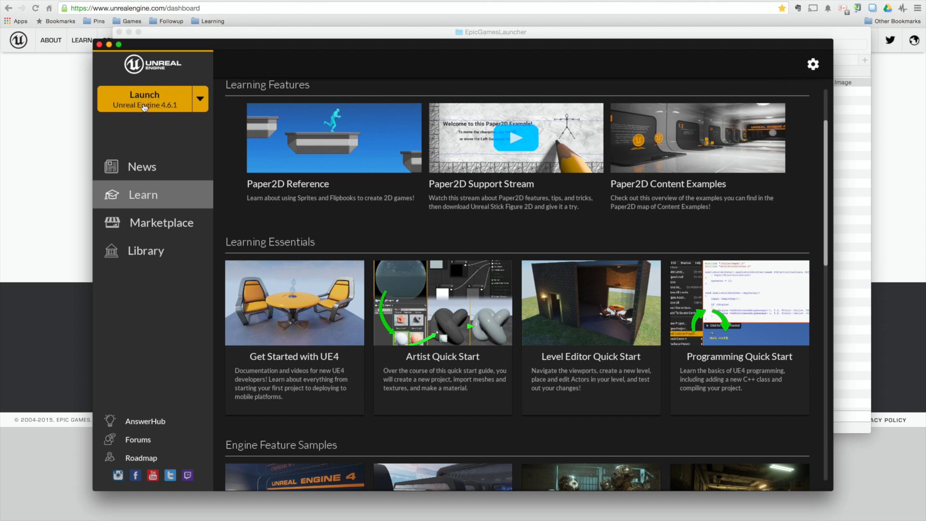
click(200, 99)
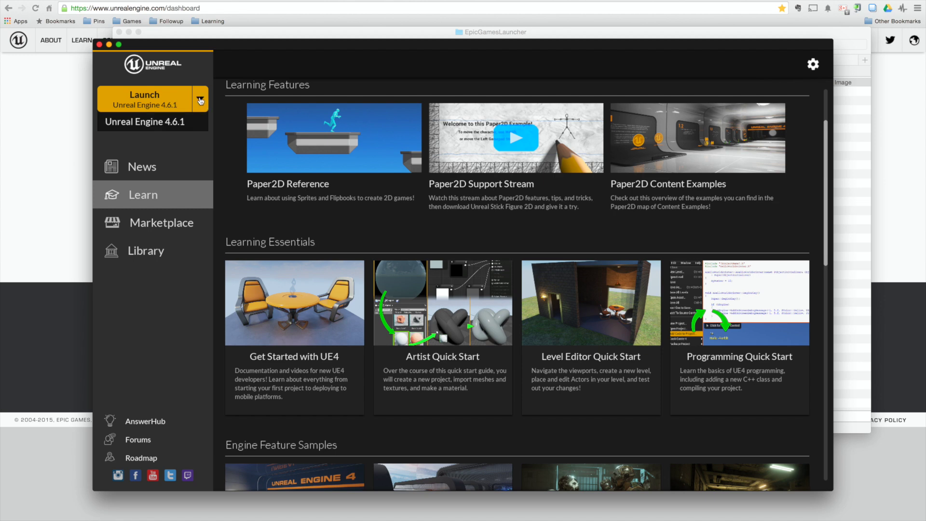
- Add an engine version slot in the launcher's Library and examine the versions it offers
click(147, 251)
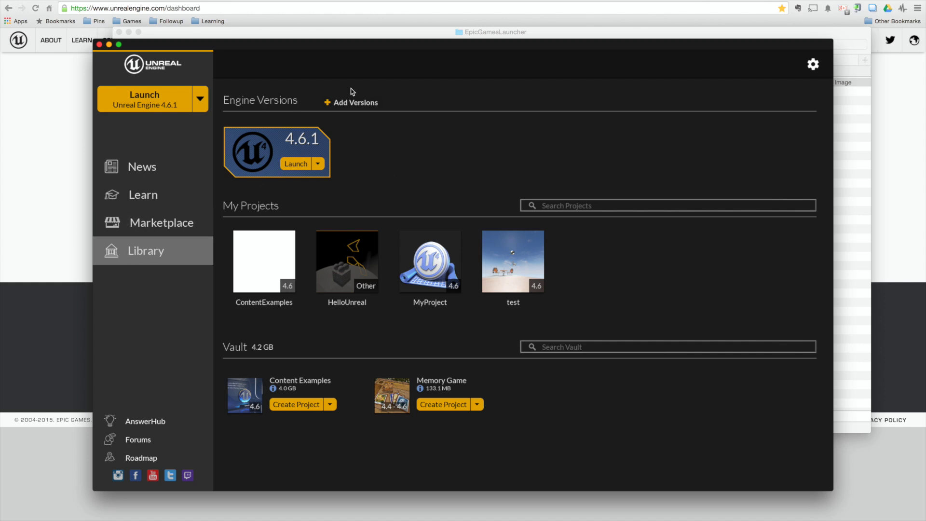
click(357, 103)
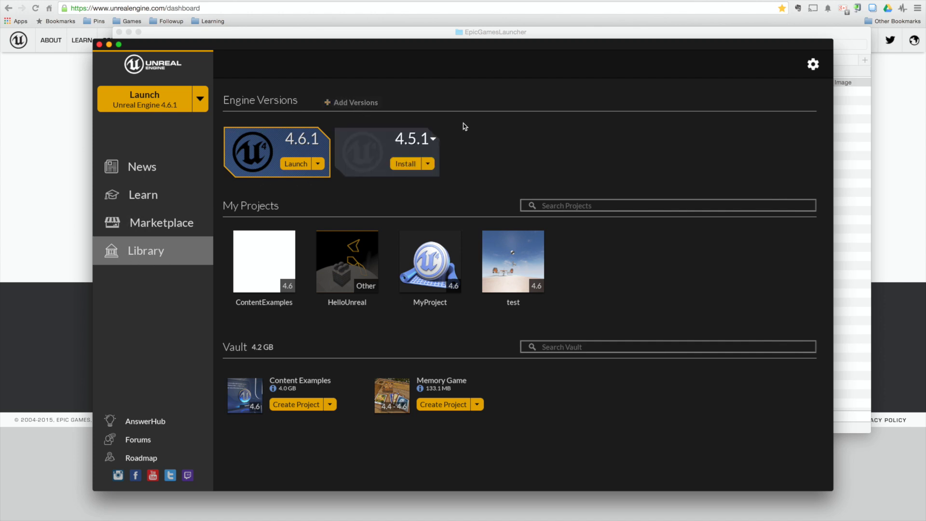
click(434, 142)
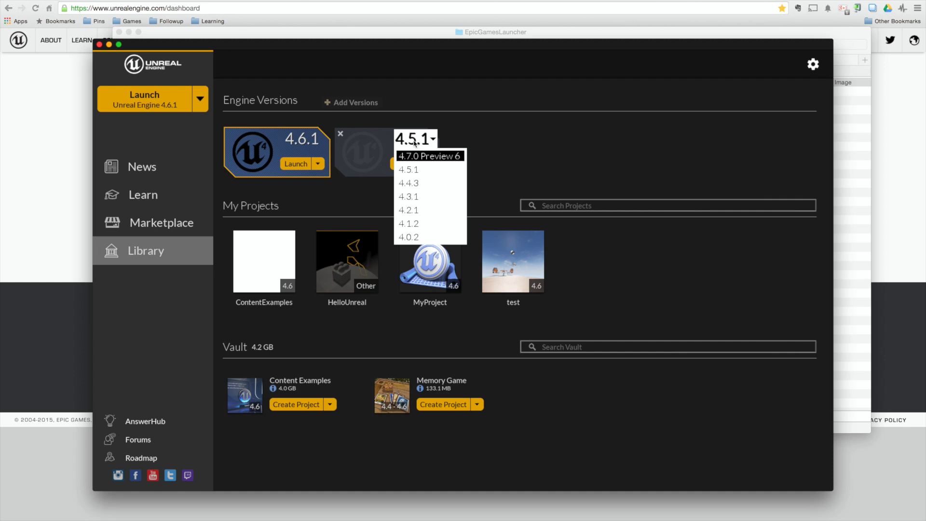
click(451, 133)
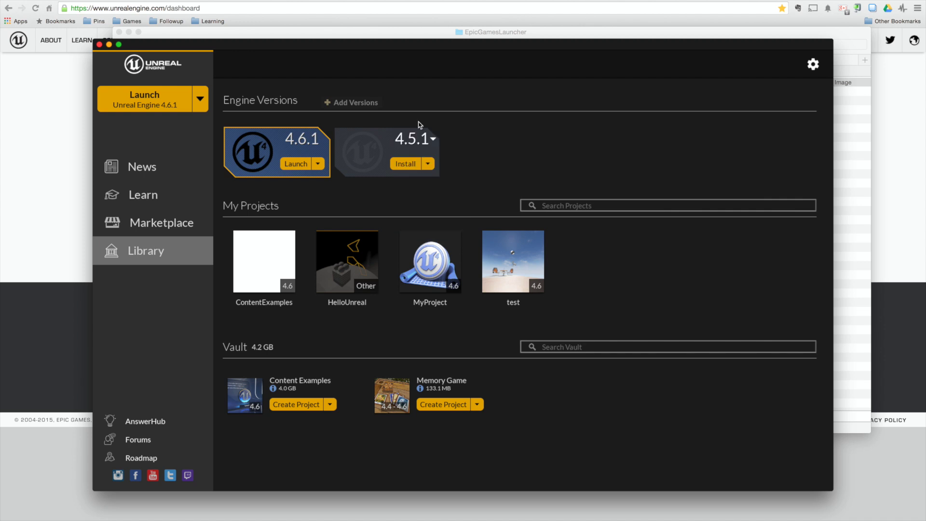
- Launch Unreal Engine 4.6.1 and open the new project setup in the project browser
click(152, 95)
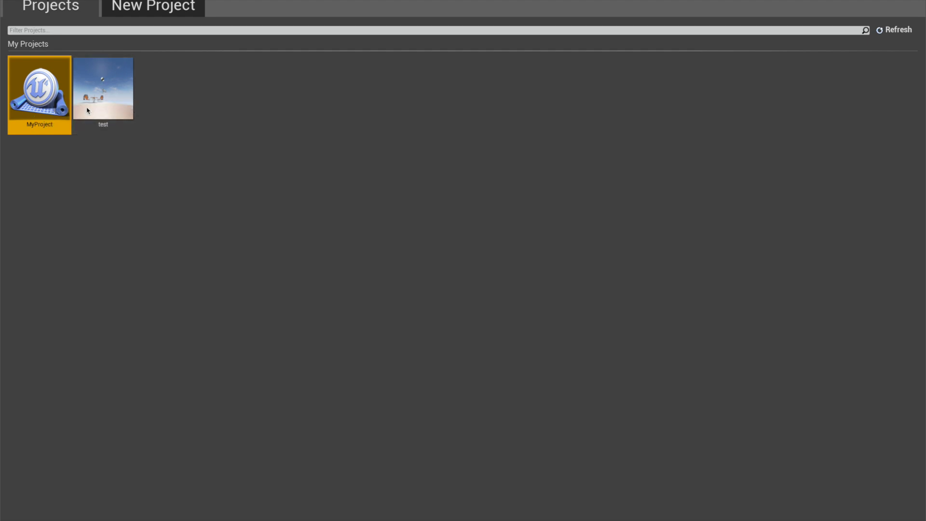
mouse_move(93, 100)
click(163, 10)
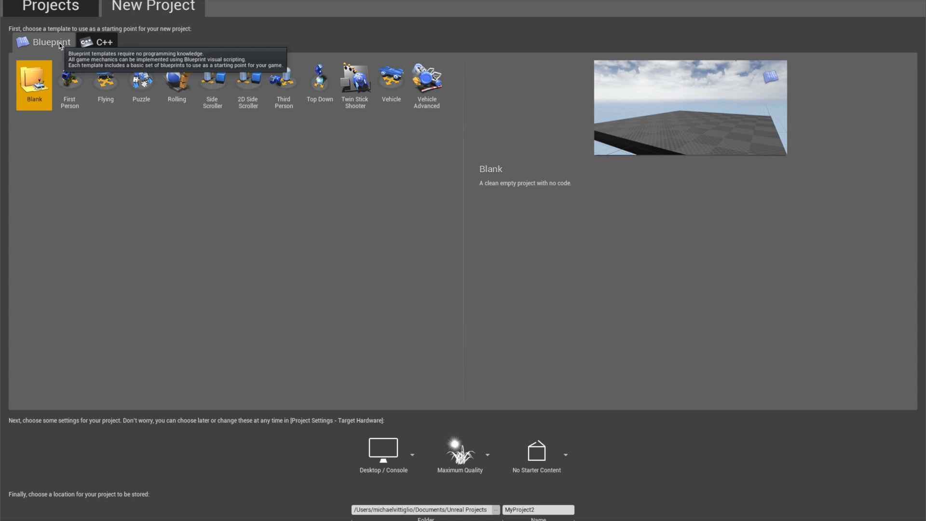
- Compare the C++ project templates with the Blueprint ones and return to the Blueprint set
click(102, 45)
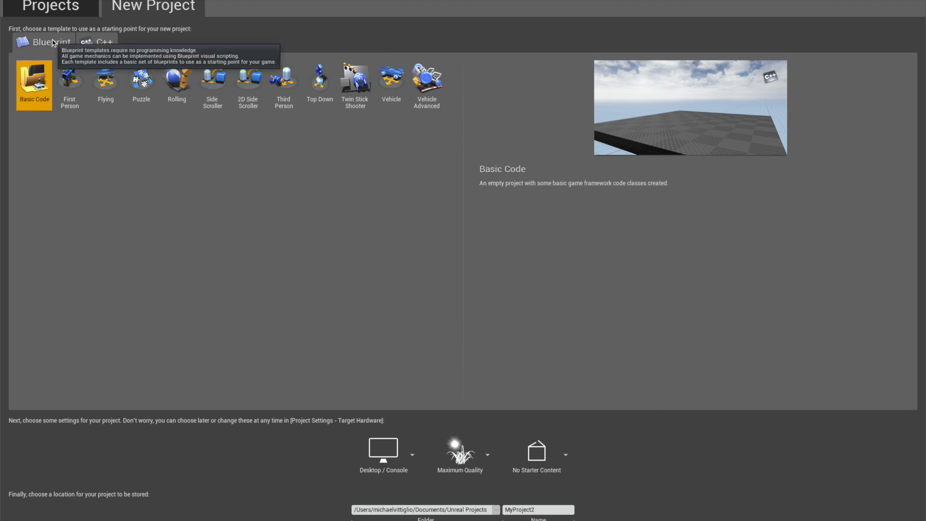
click(56, 42)
click(86, 44)
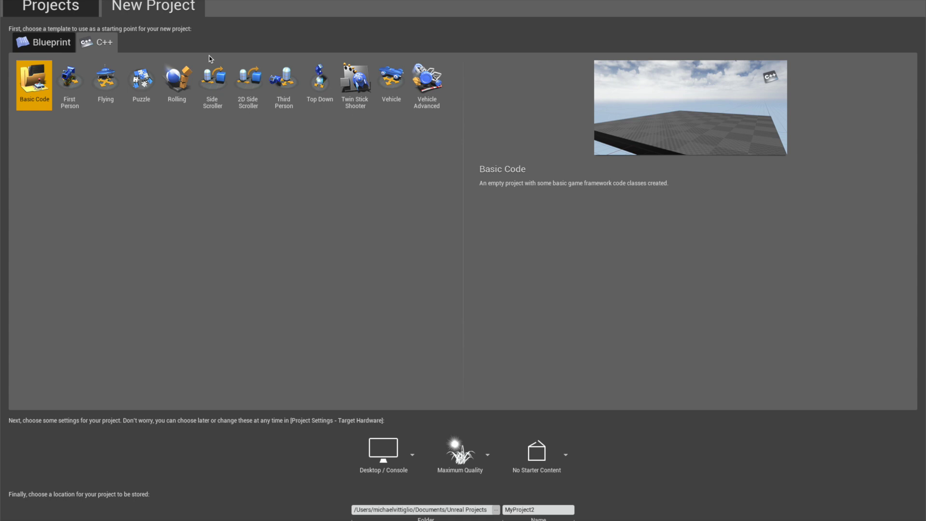
click(43, 42)
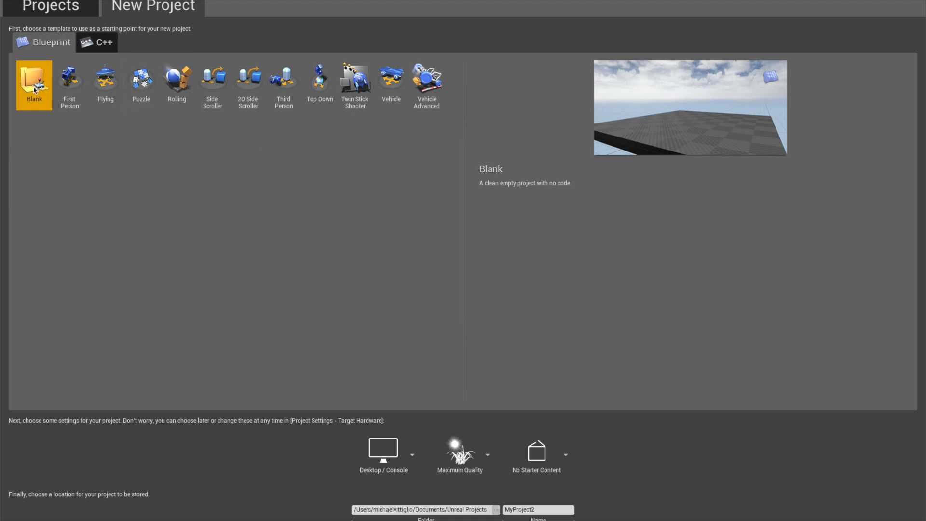
- Preview the First Person and Flying Blueprint templates and return the selection to Blank
click(75, 80)
key(Right)
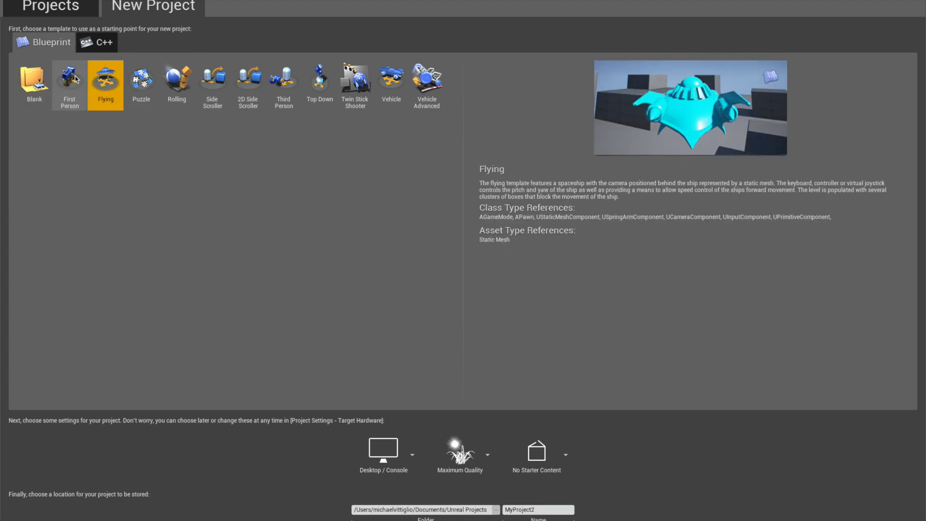
key(Left)
key(Left)
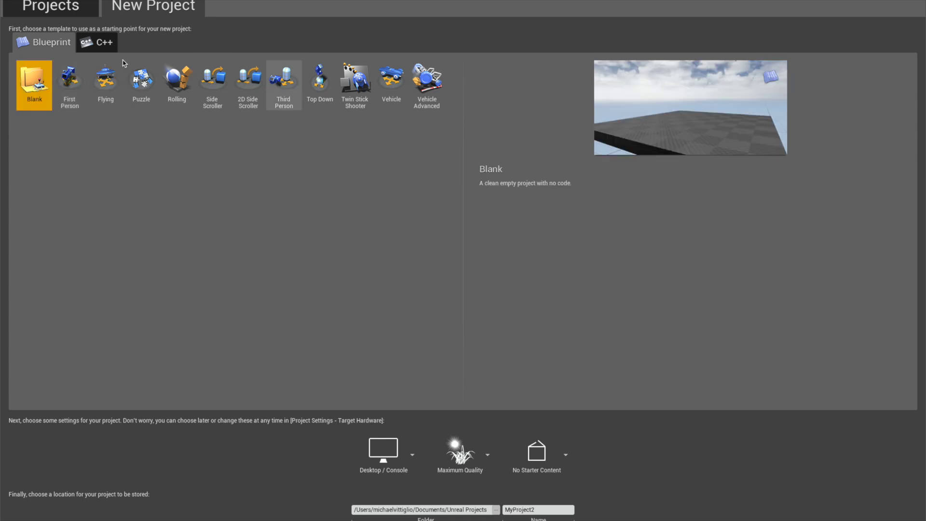
- Examine the options for target hardware, graphics quality and starter content without changing them
click(413, 453)
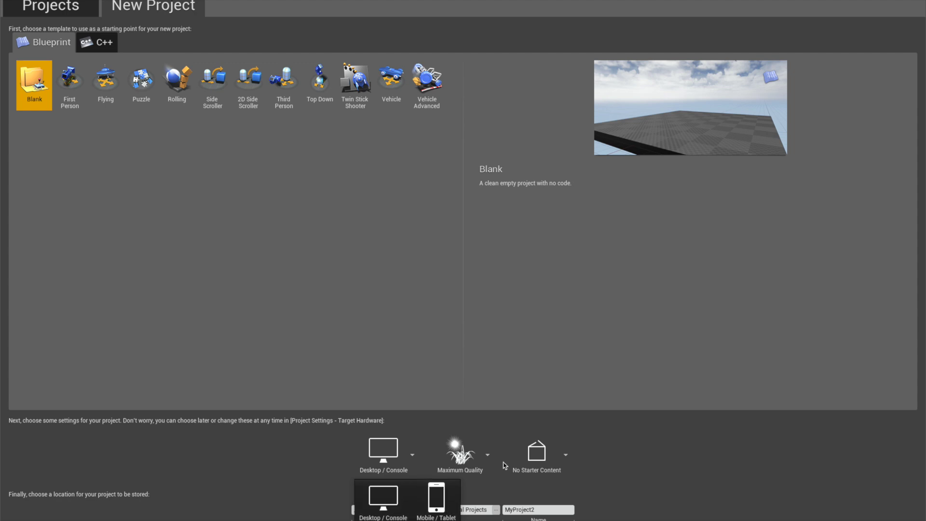
click(487, 455)
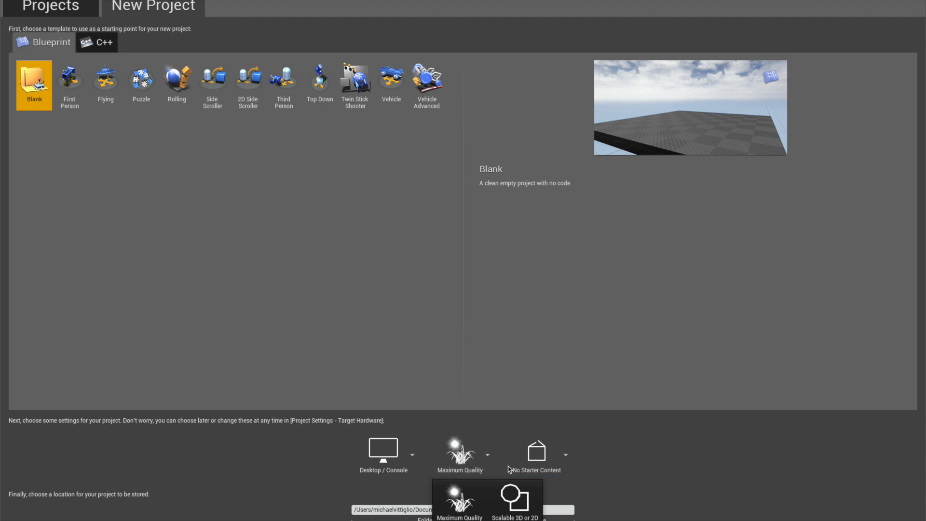
click(565, 458)
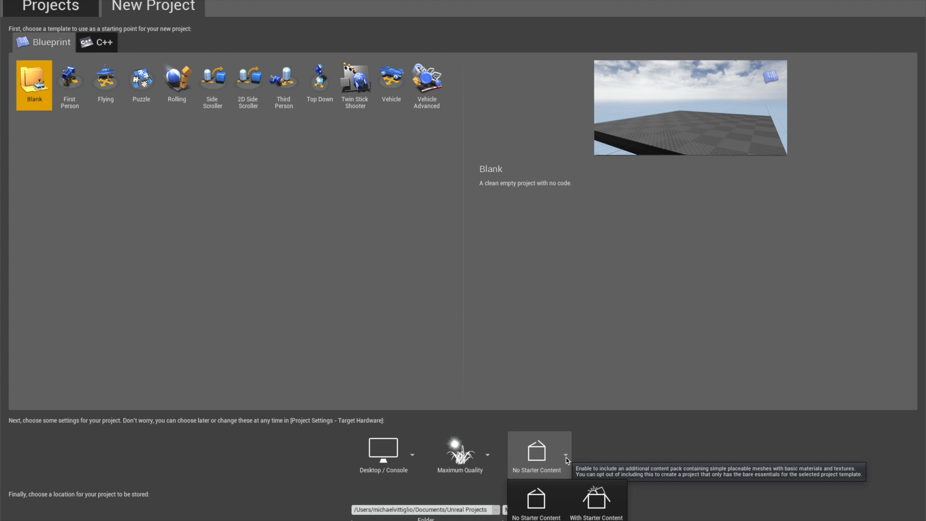
click(171, 126)
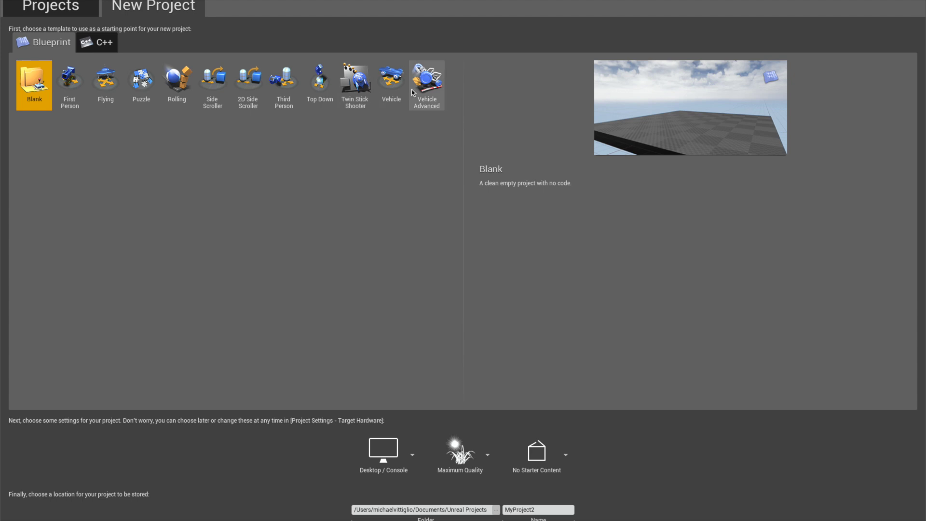
- Set the new project to With Starter Content, keeping Maximum Quality and Desktop / Console as the targets
click(562, 462)
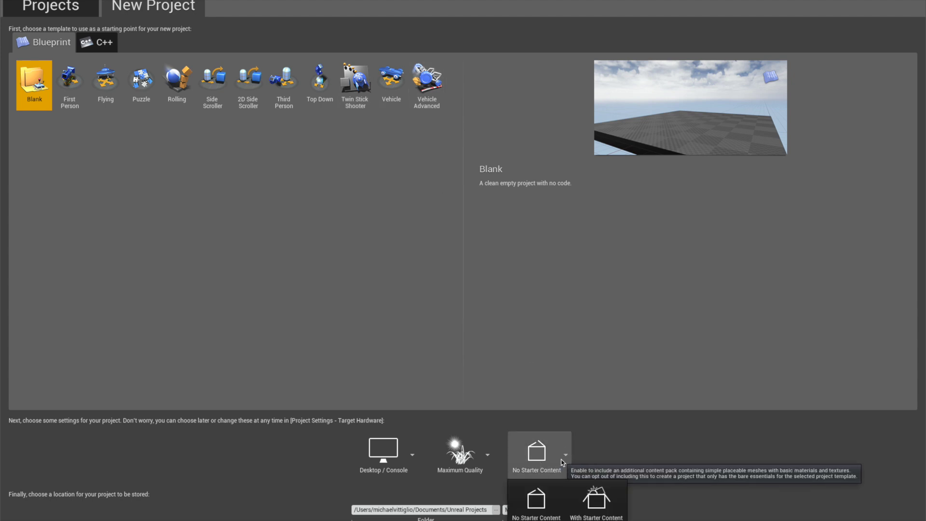
click(460, 451)
click(487, 456)
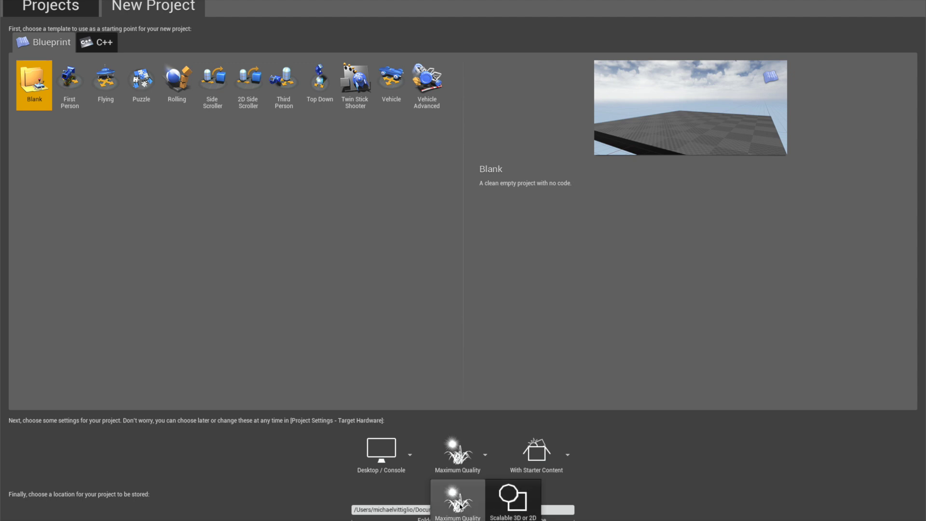
click(457, 502)
click(410, 454)
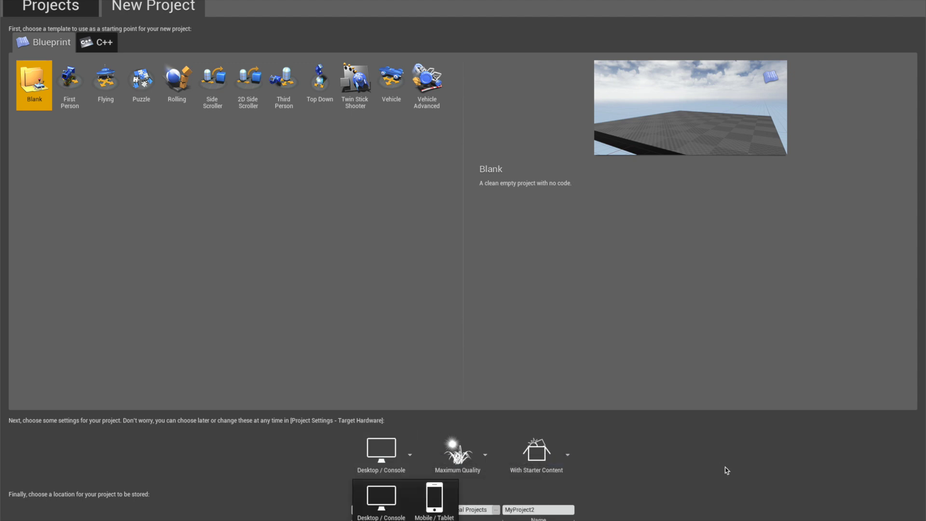
click(508, 472)
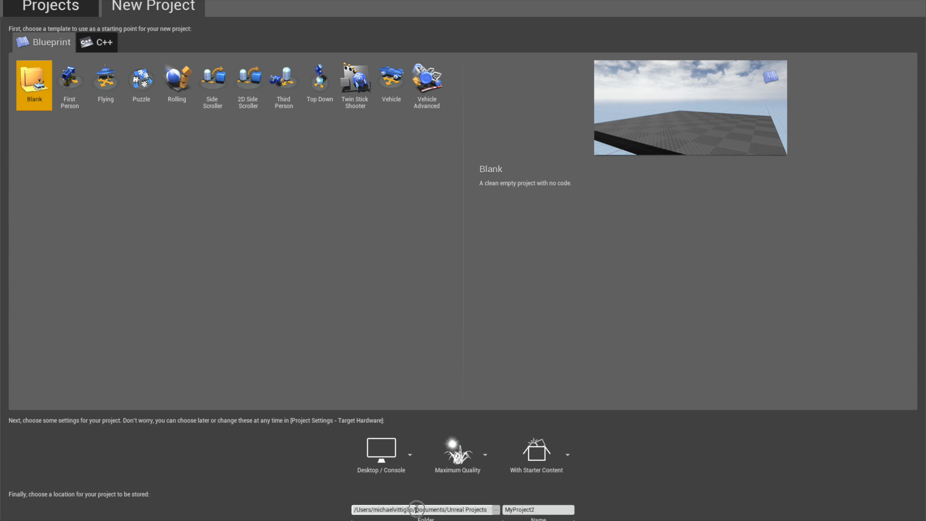
- Change the project's storage folder to projects/unreal inside the user's home directory
drag(414, 510, 490, 514)
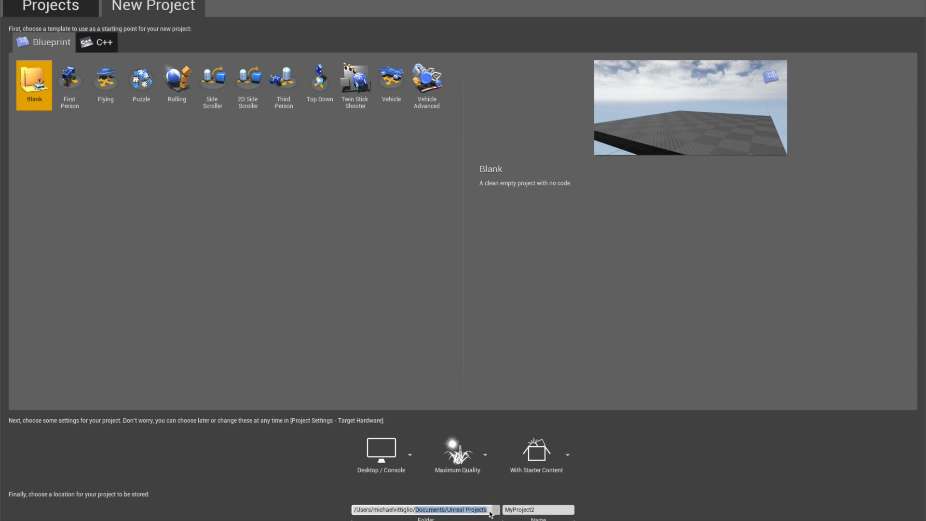
text(projec)
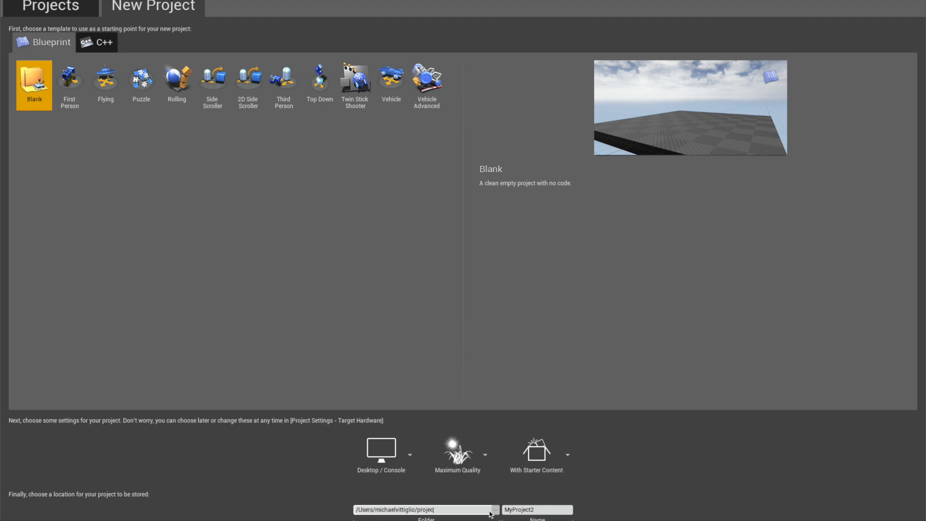
text(ts/unreal)
- Name the new project break_through
click(518, 509)
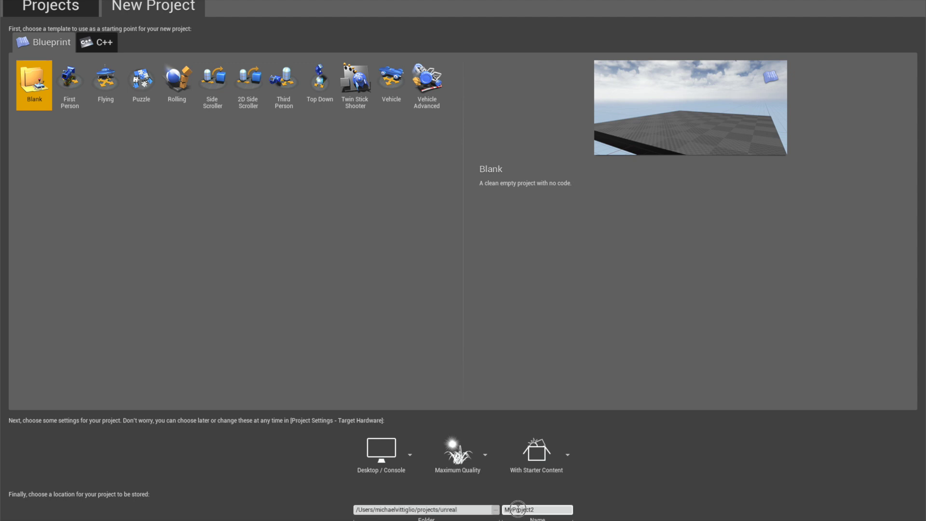
double_click(517, 510)
text(breat)
text(_through)
- Set the target hardware to Mobile / Tablet, and return to the Blank template after viewing the Twin Stick Shooter description
click(410, 456)
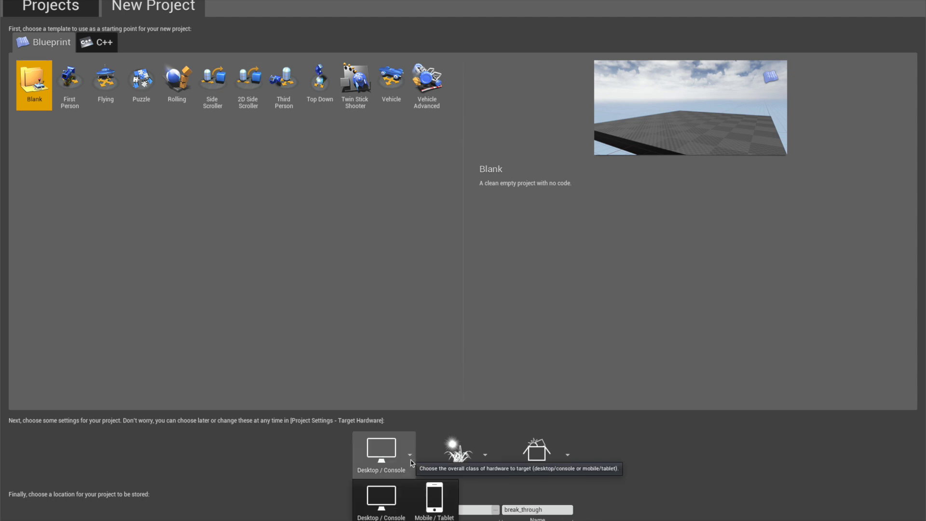
click(441, 508)
click(355, 84)
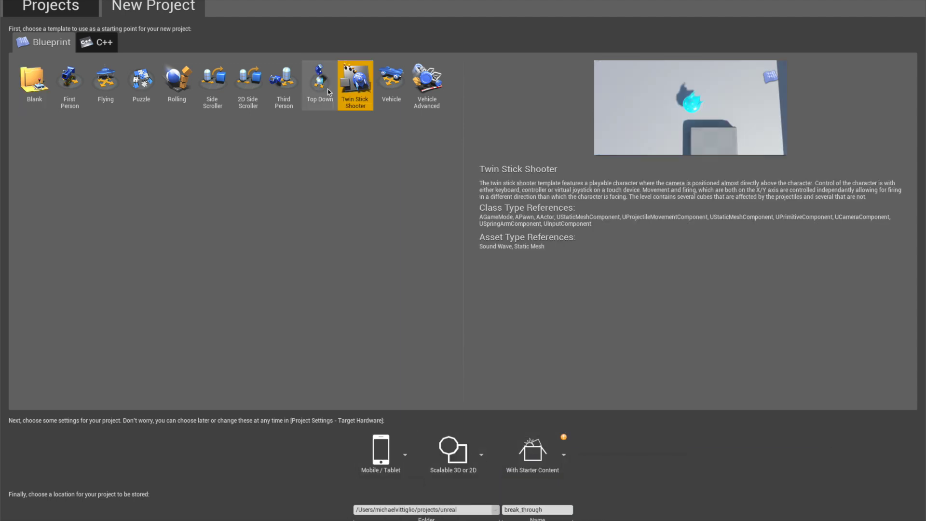
click(50, 84)
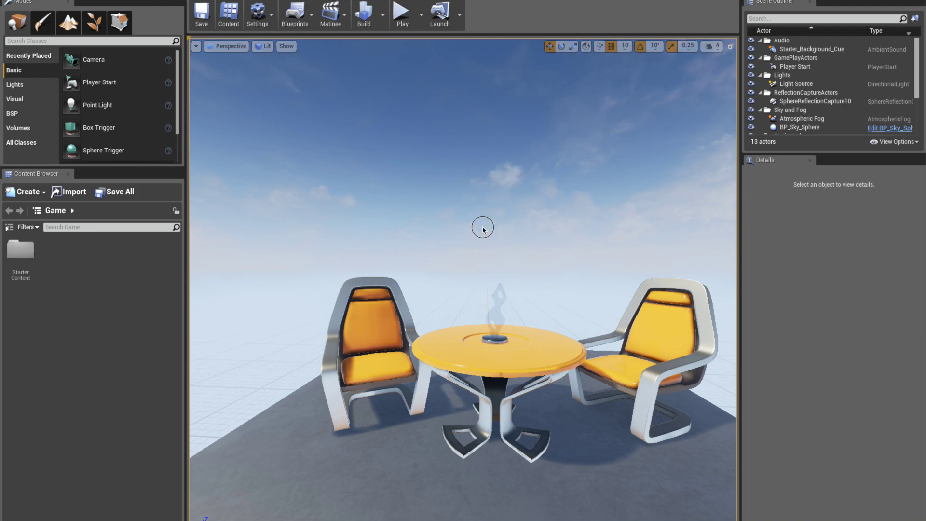
drag(539, 227, 618, 260)
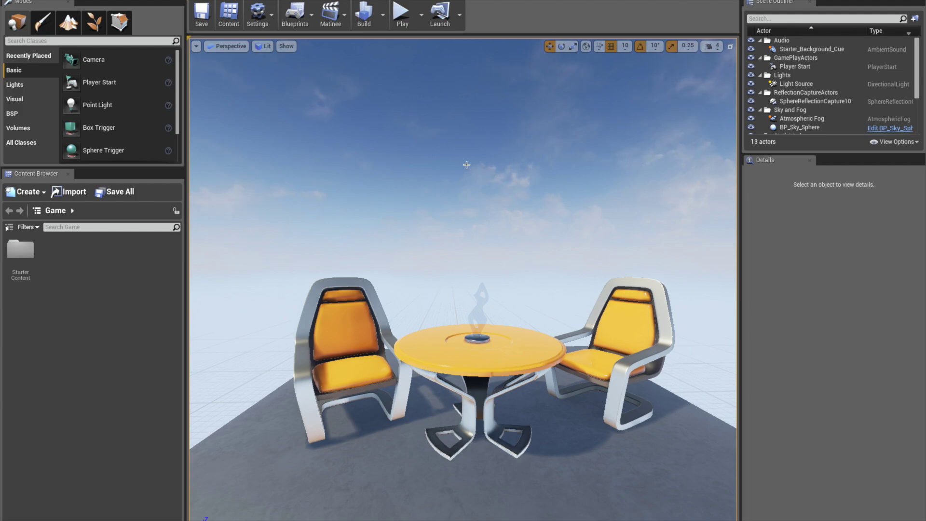
- Switch to the web browser and review the subscription plan text on the Unreal Engine account dashboard
key(super+Tab)
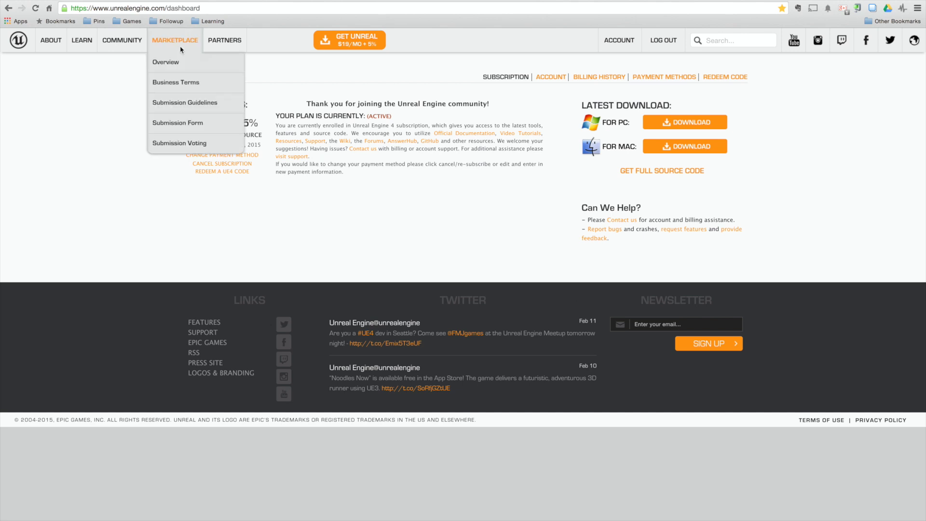
double_click(175, 8)
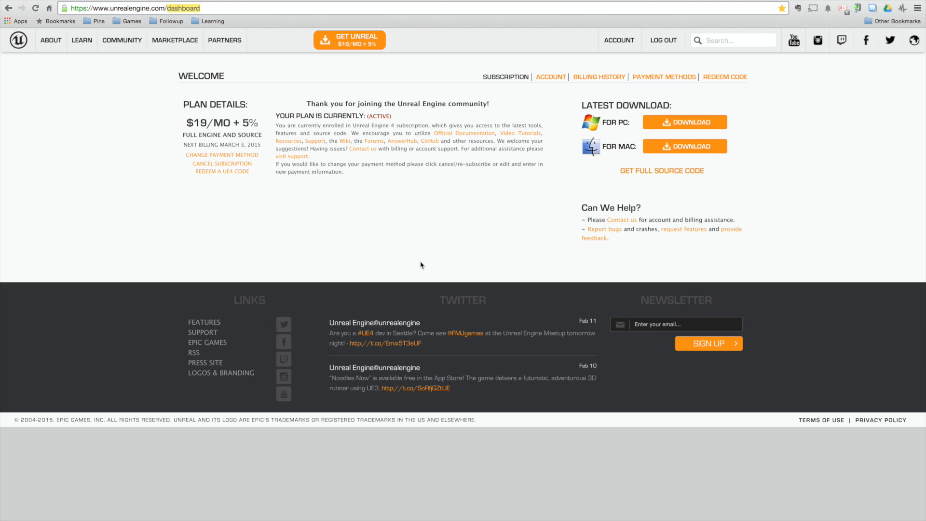
drag(276, 124, 456, 188)
click(435, 230)
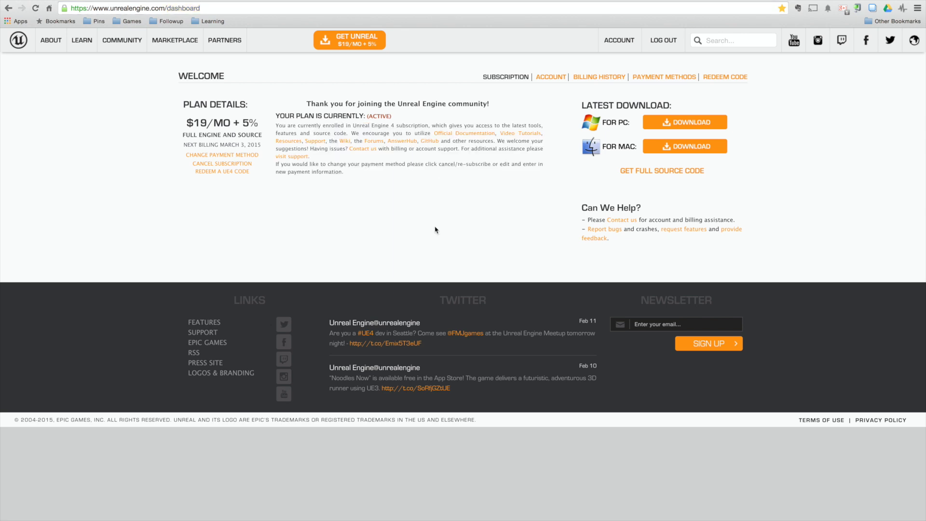